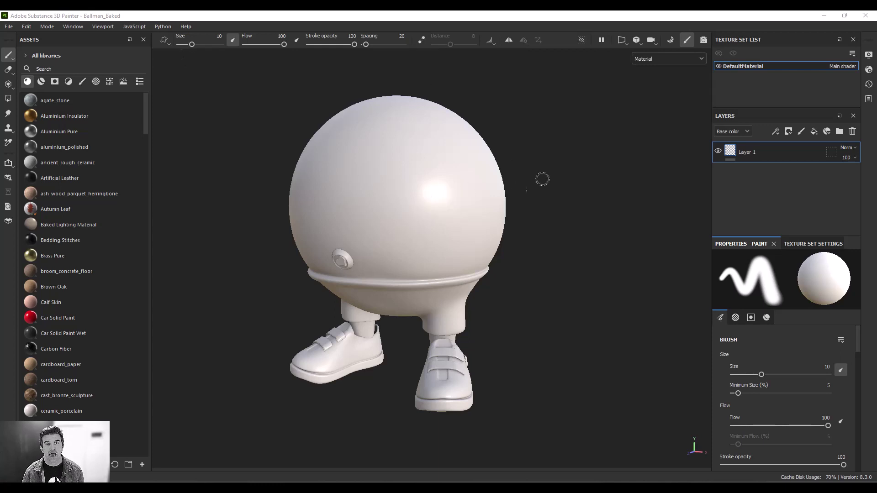
- Cycle the viewport through the model's mesh maps, examining ambient occlusion, curvature, position, thickness, height, bent normals and opacity
key("b")
key("b")
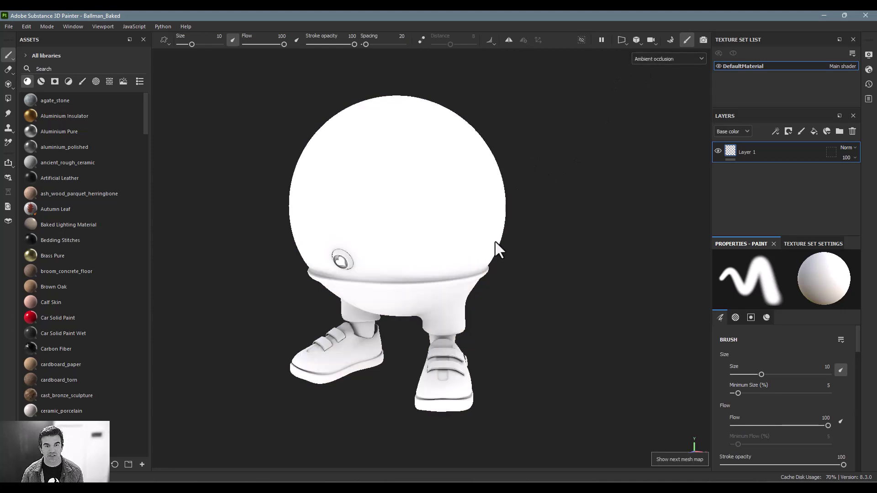
key("b")
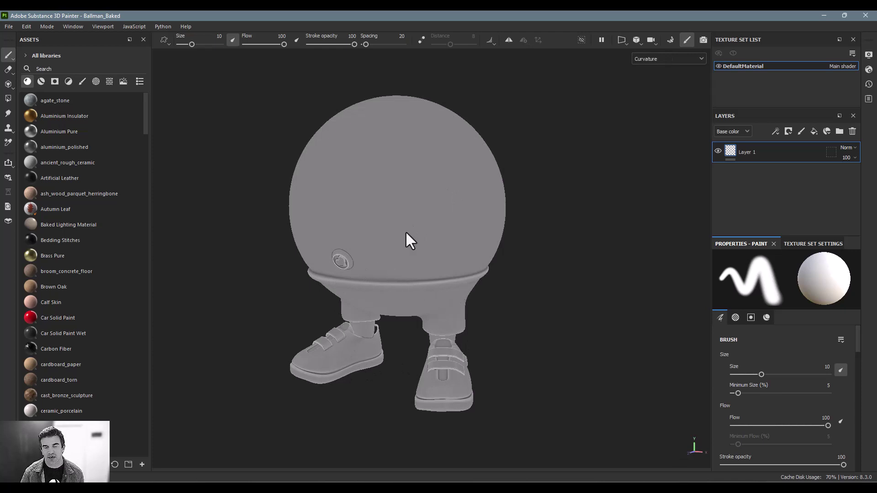
key("b")
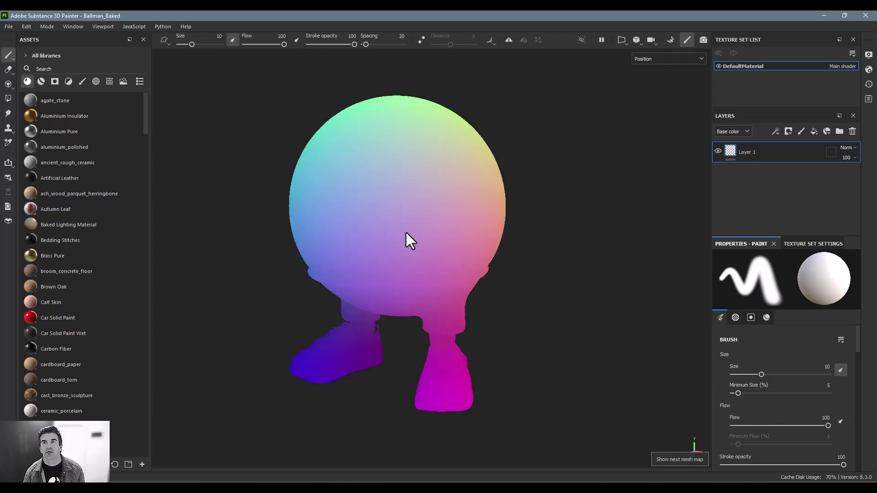
key("b")
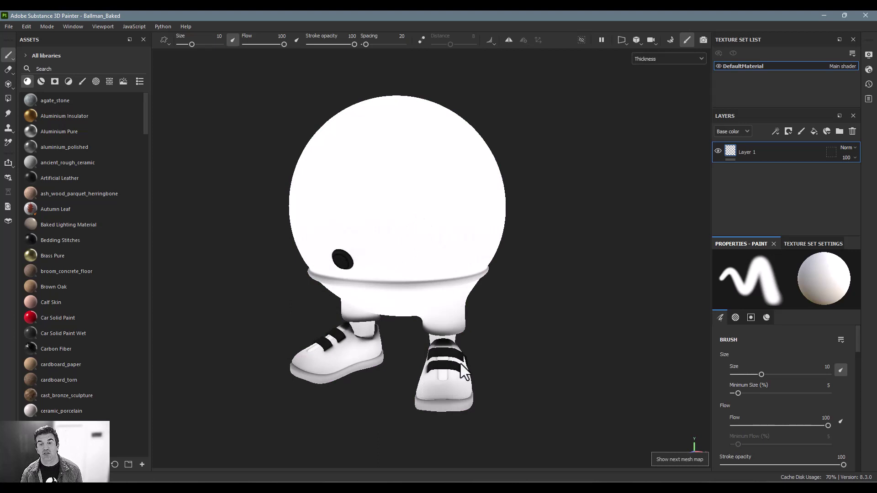
key("b")
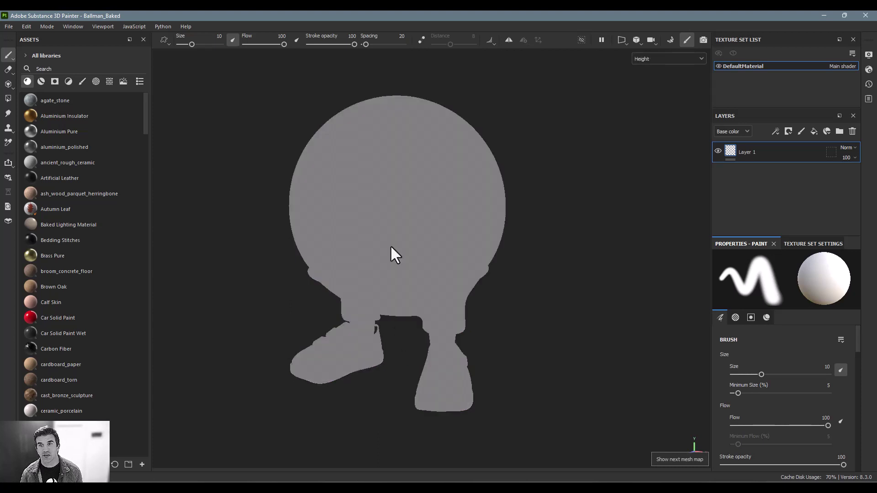
key("b")
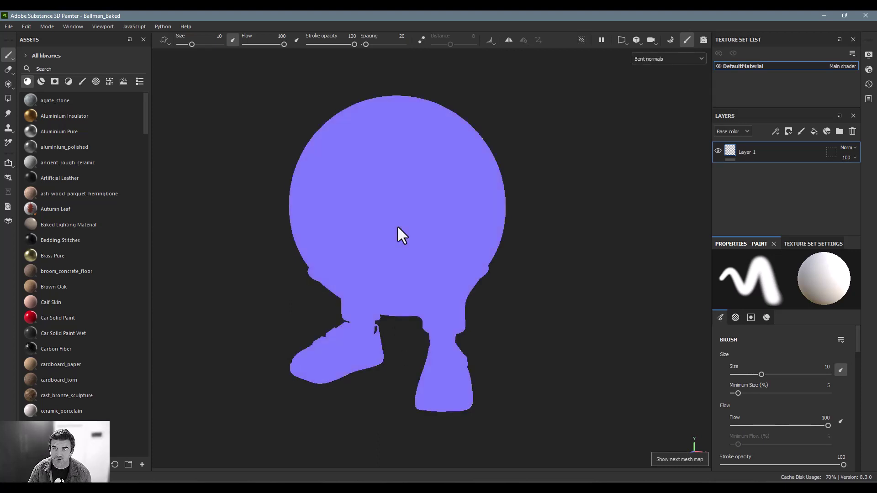
key("b")
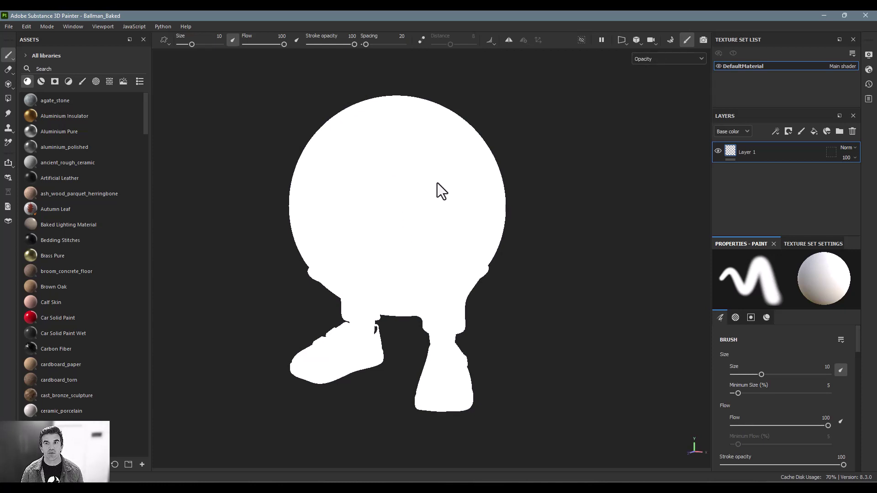
- Remove all assigned mesh maps from the DefaultMaterial texture set, from the normal map through the thickness map
left_click(804, 244)
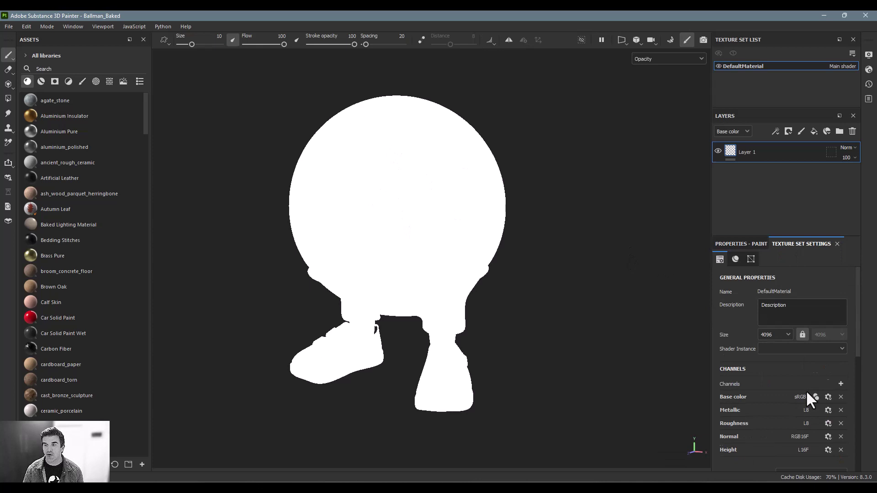
scroll(807, 398, "down", 2)
scroll(815, 364, "down", 7)
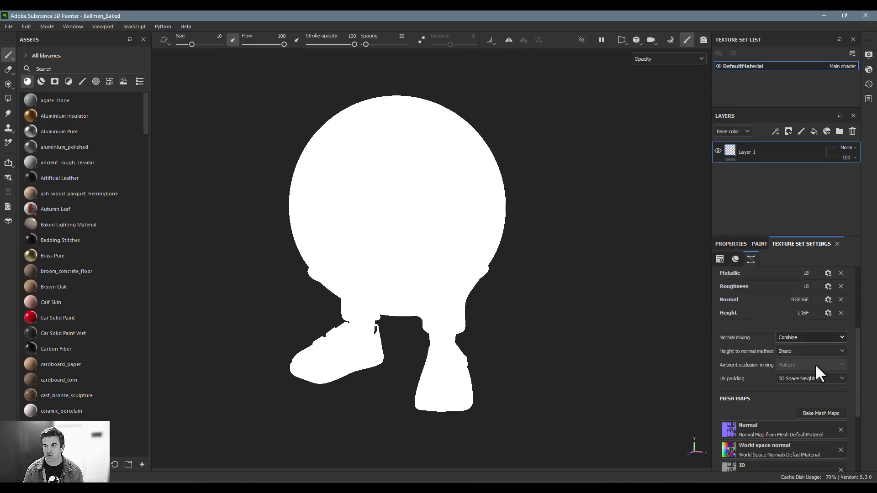
left_click(841, 310)
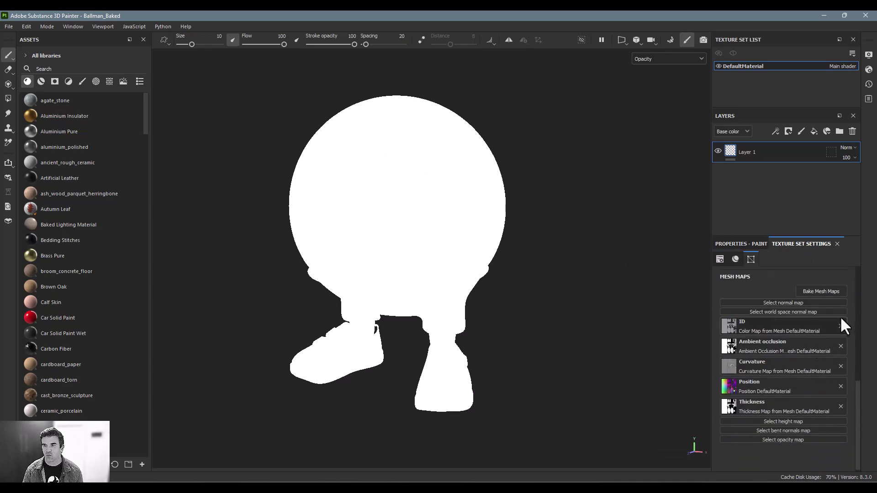
left_click(841, 325)
left_click(839, 334)
left_click(839, 344)
left_click(840, 352)
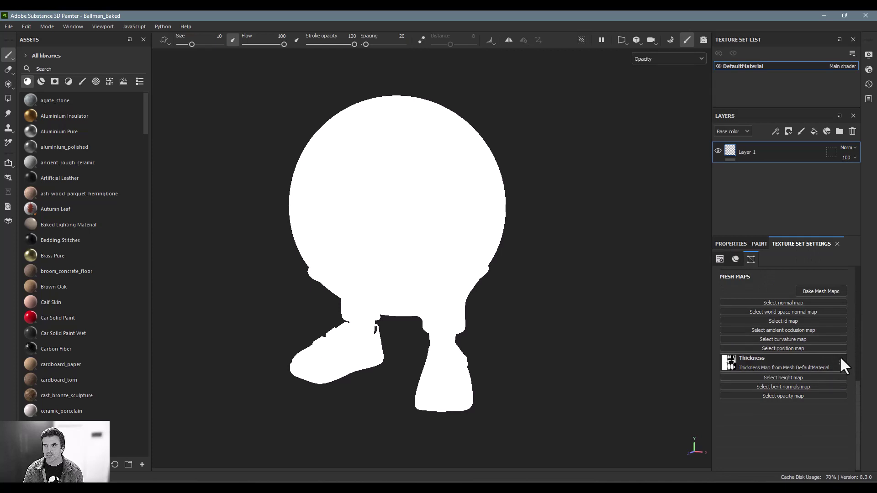
left_click(840, 362)
- Set the viewport display to Material and bring back the paint properties
left_click(664, 60)
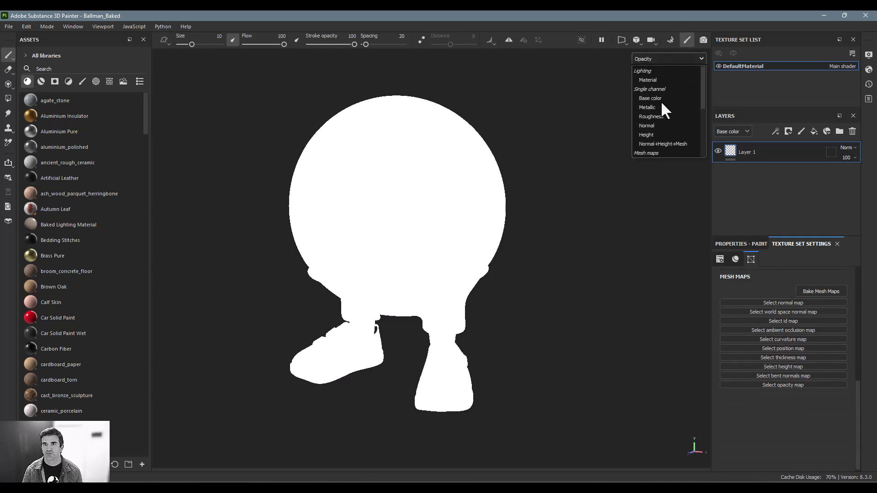
left_click(658, 80)
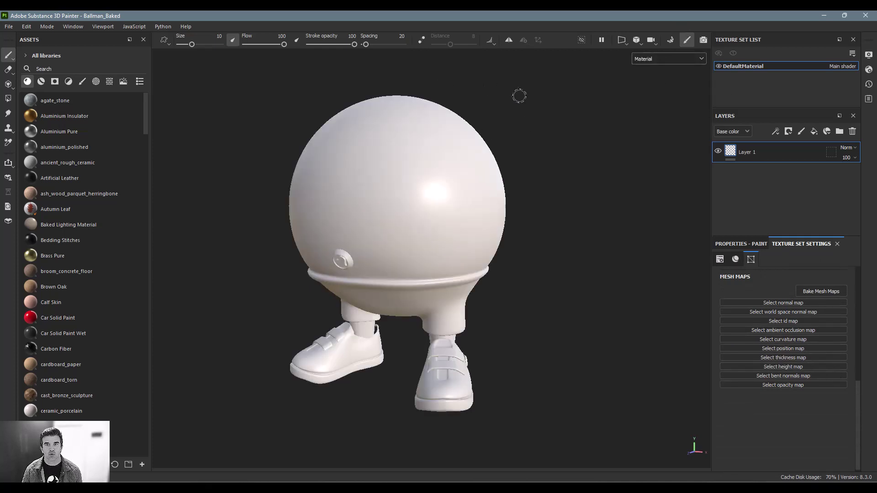
left_click(748, 240)
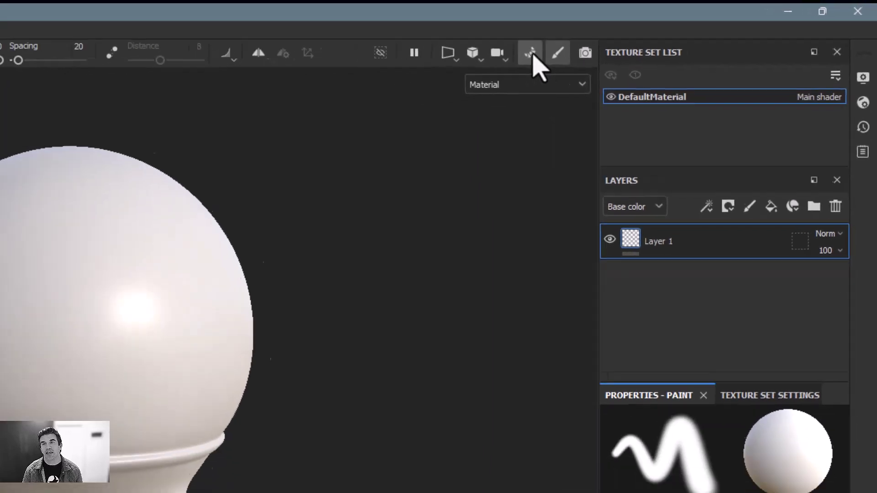
- Inspect the model from another angle in mesh map baking mode, and return to painting mode
left_click(530, 53)
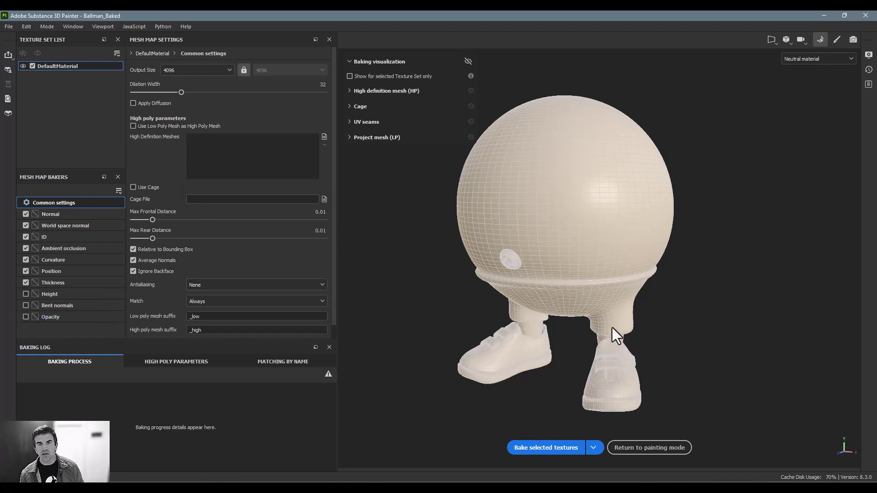
left_click_drag(721, 204, 701, 202, "alt")
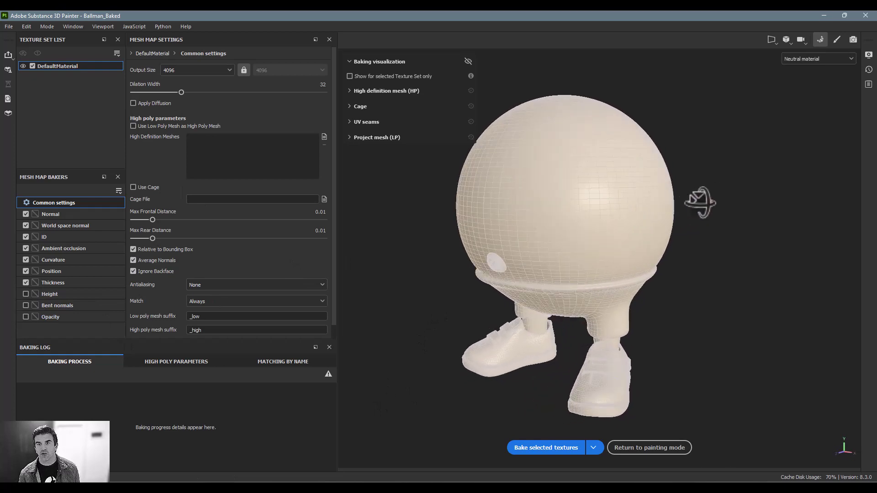
mouse_move(593, 182)
left_mouse_down("alt")
mouse_move(597, 254)
mouse_move(754, 190)
mouse_move(771, 214)
mouse_move(675, 201)
mouse_move(631, 221)
mouse_move(618, 213)
mouse_move(731, 234)
mouse_move(715, 240)
left_mouse_up("alt")
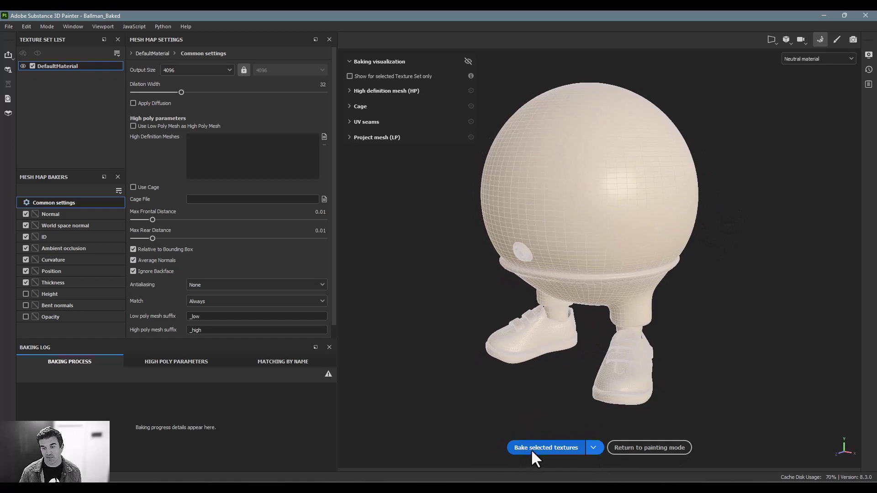
left_click(653, 449)
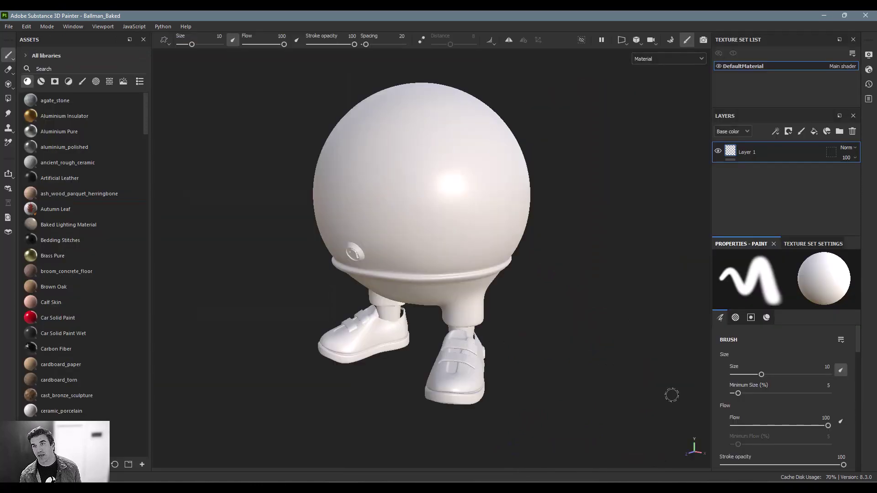
- Enter mesh map baking mode and review the settings of the Normal, World space normal, ID, Ambient occlusion and Curvature bakers
left_click(669, 40)
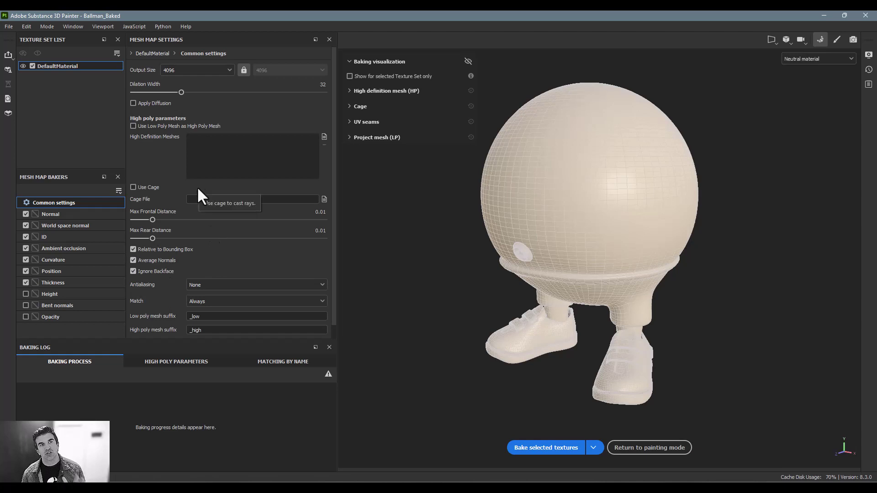
left_click(186, 70)
left_click(63, 201)
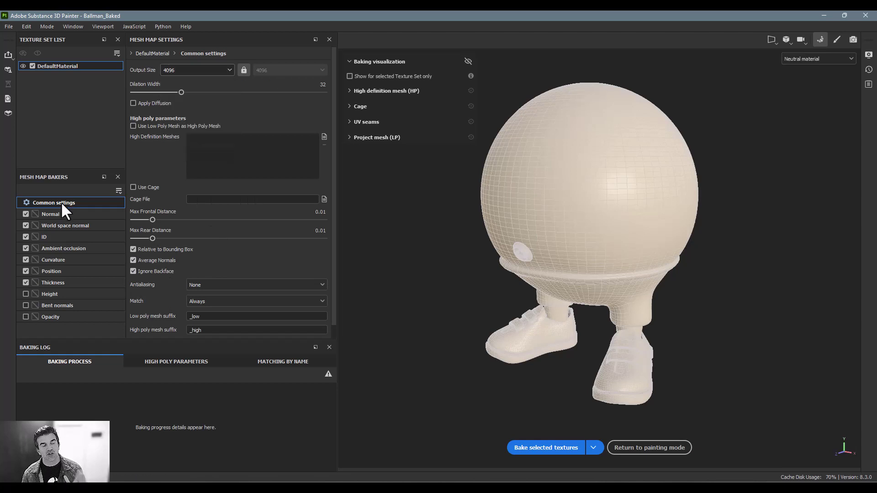
left_click(64, 213)
left_click(66, 224)
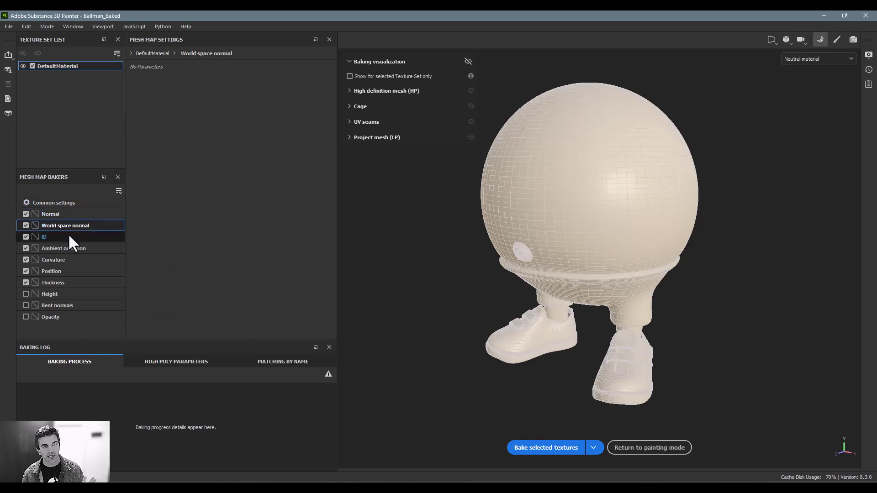
left_click(68, 236)
left_click(76, 246)
left_click(75, 259)
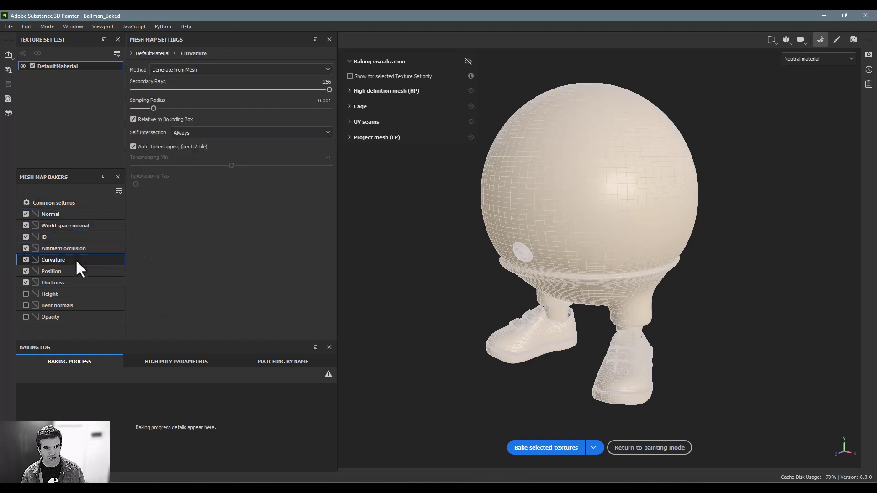
- Try bake output sizes of 128 and 1024 in the common settings, and set the size back to 4096
left_click(66, 202)
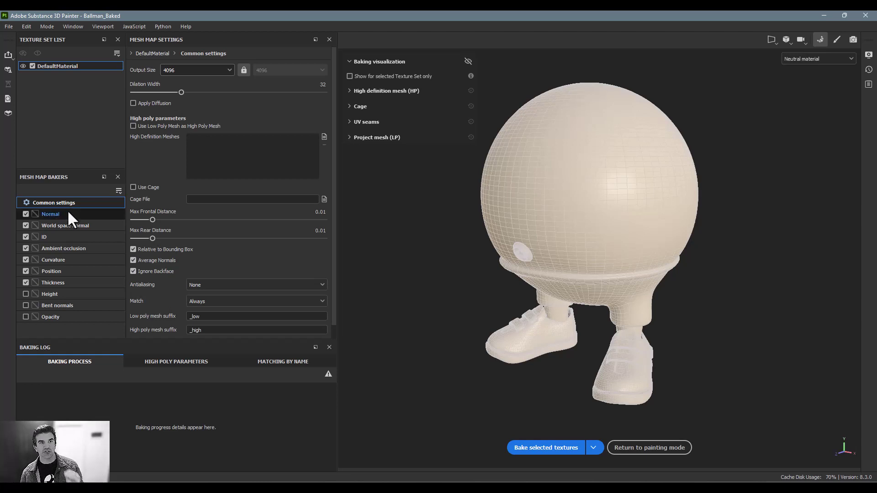
left_click(181, 71)
left_click(185, 101)
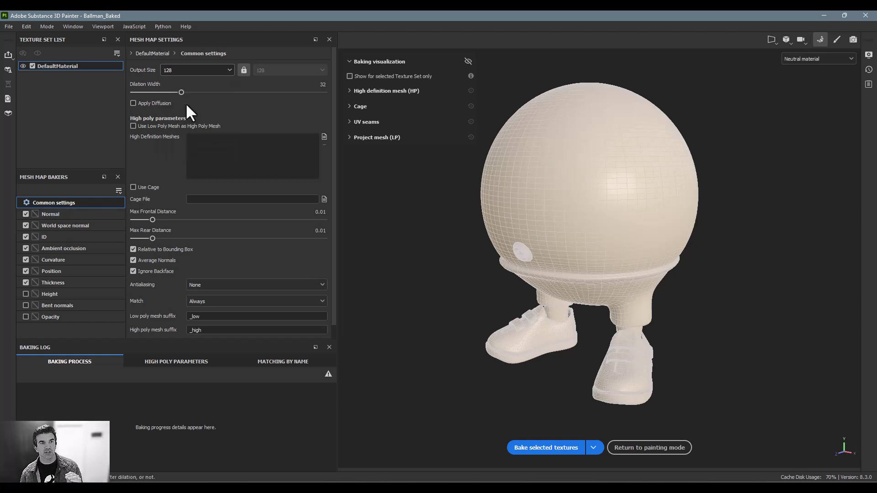
left_click(183, 67)
left_click(181, 128)
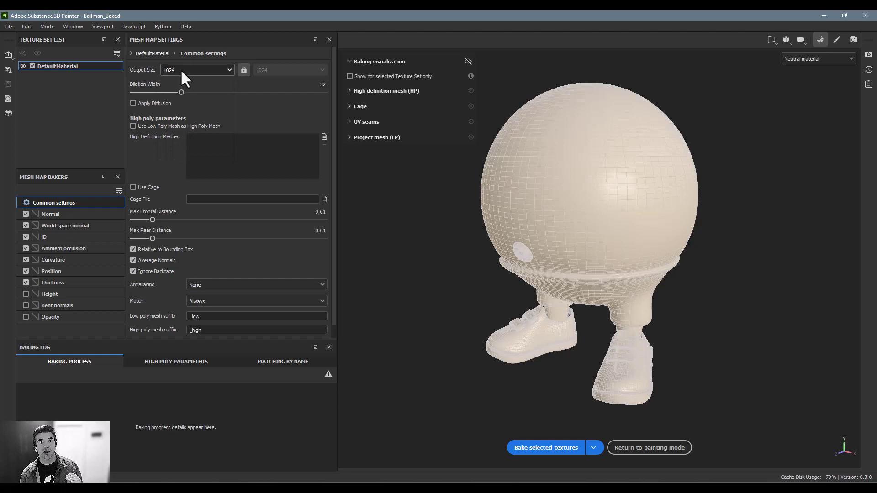
left_click(180, 69)
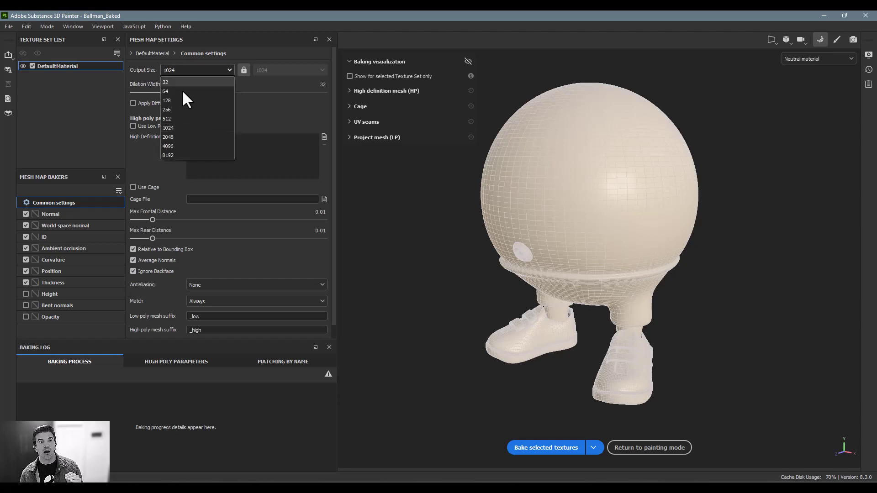
left_click(179, 146)
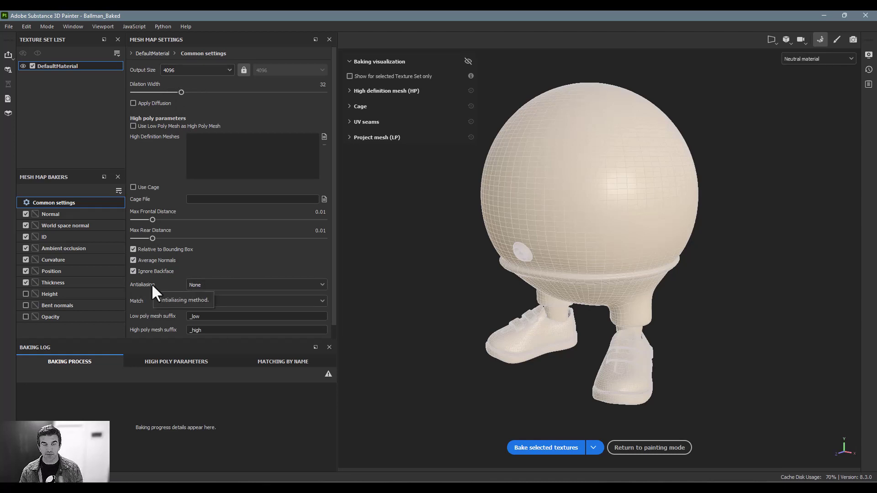
- Set the common bake antialiasing to Supersampling 4x and choose 4096 as the output size
left_click(213, 285)
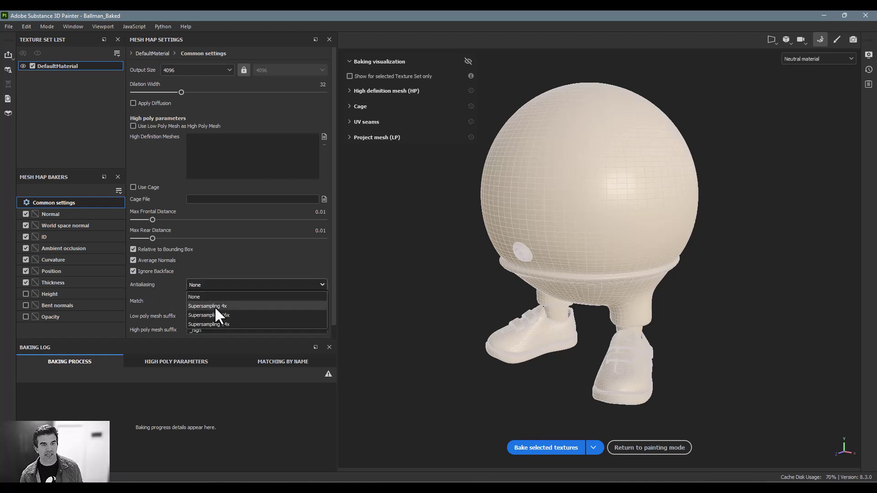
left_click(215, 307)
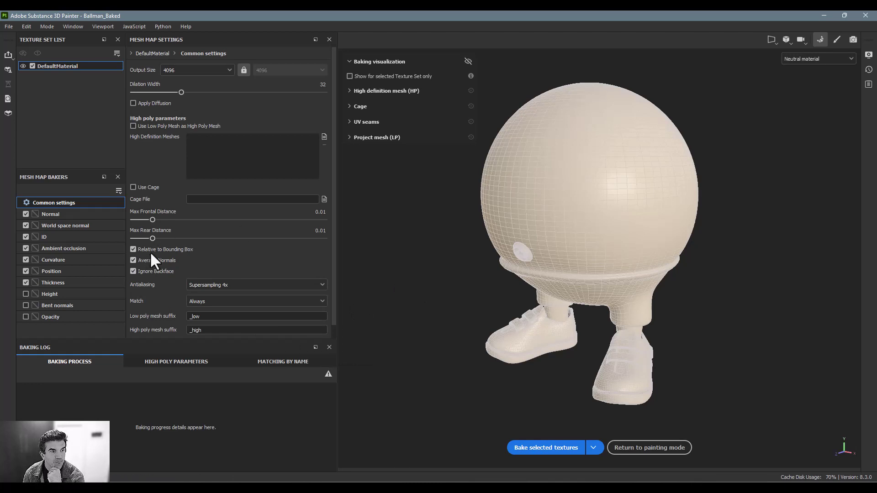
left_click(190, 68)
left_click(182, 146)
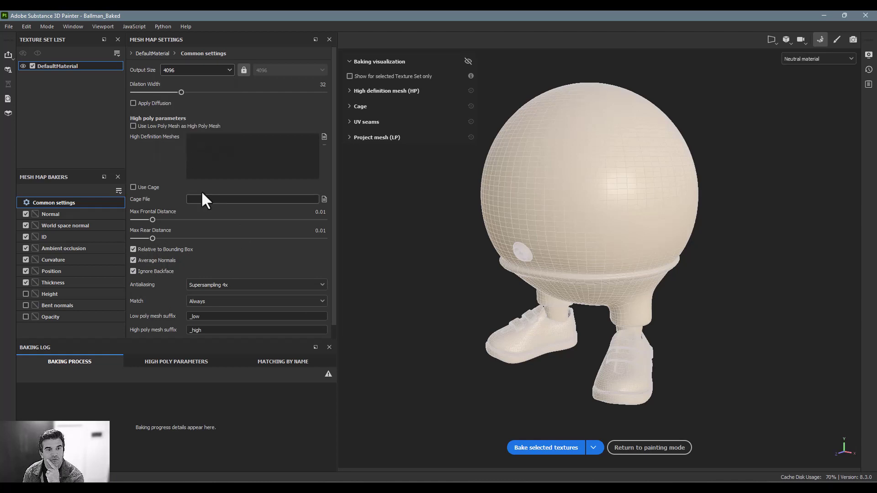
left_click(240, 283)
left_click(236, 306)
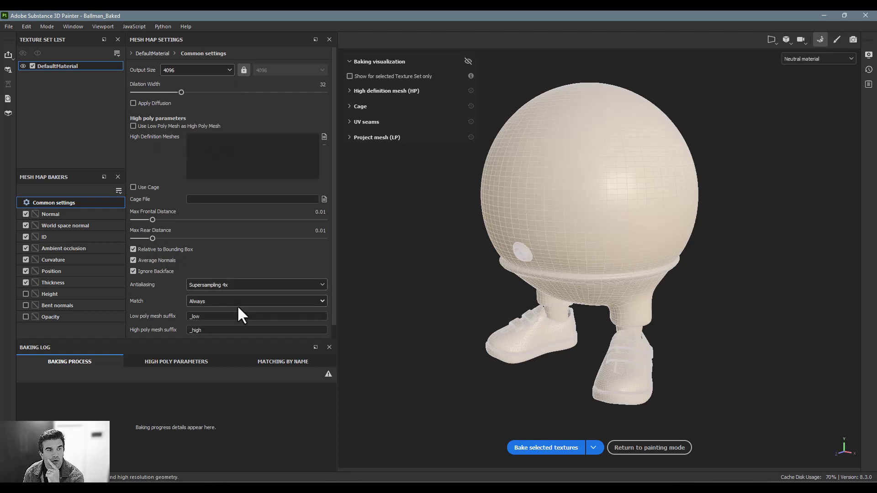
- Review the Normal, World space normal and ID bakers, try Vertex Color as the ID color source, and set it back to Material Color
left_click(78, 213)
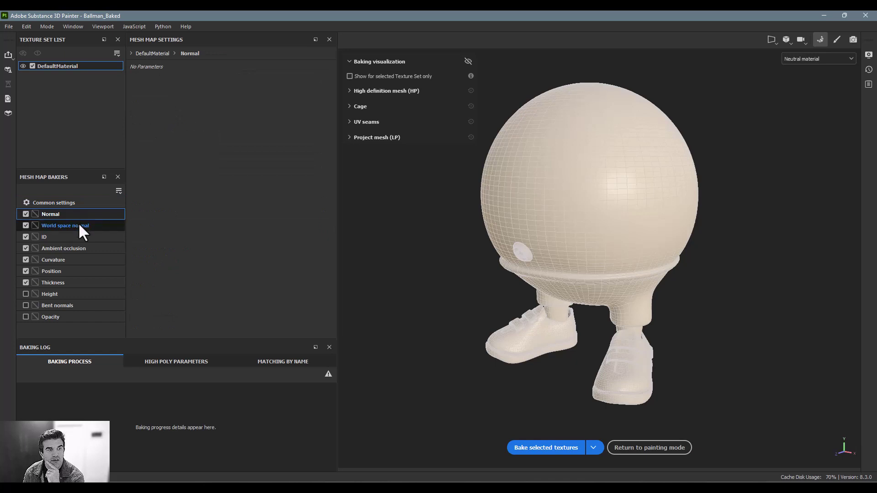
left_click(78, 223)
left_click(80, 234)
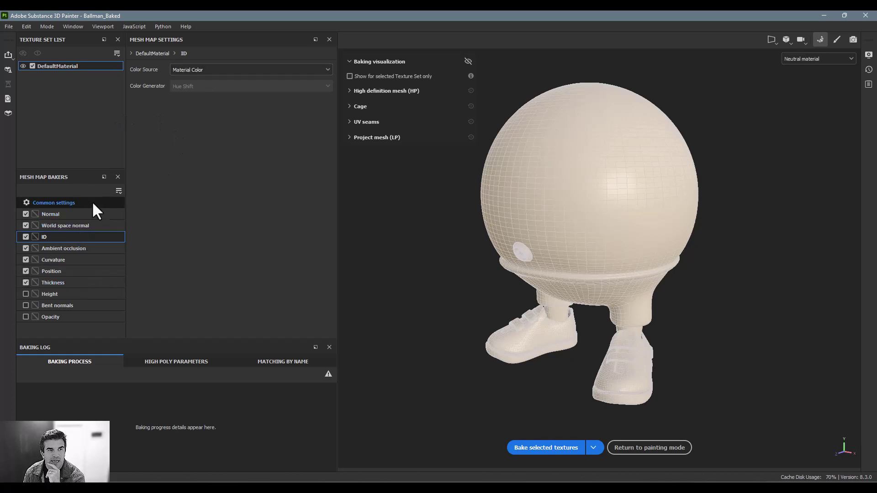
left_click(236, 68)
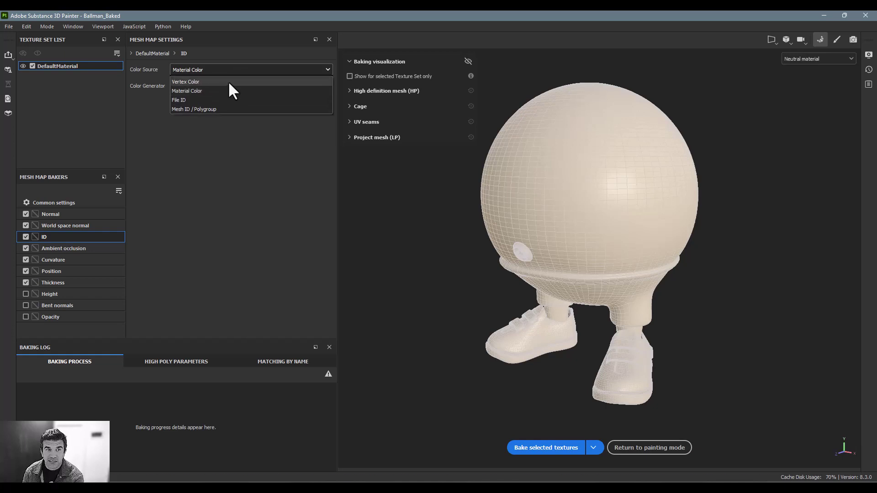
left_click(229, 81)
left_click(218, 69)
left_click(218, 90)
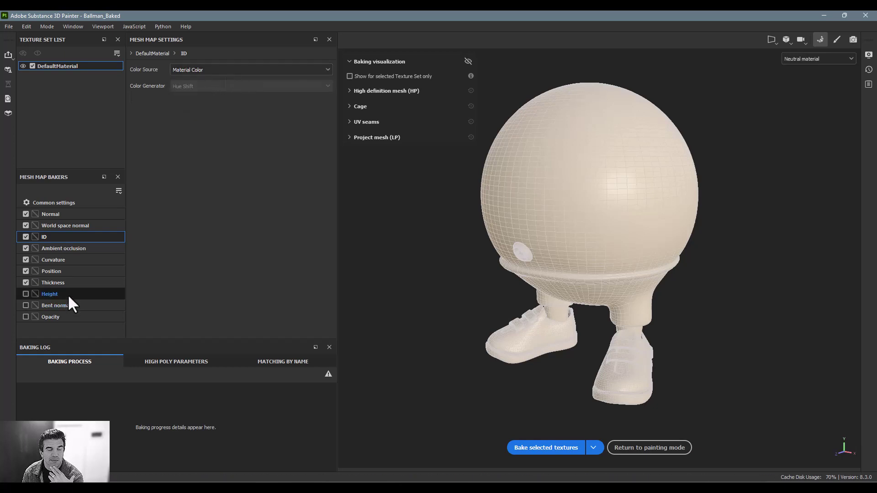
- Set the Ambient occlusion baker's Secondary Rays to 256 and its Max Occluder Distance to 0.4
left_click(69, 250)
left_click_drag(326, 75, 329, 75)
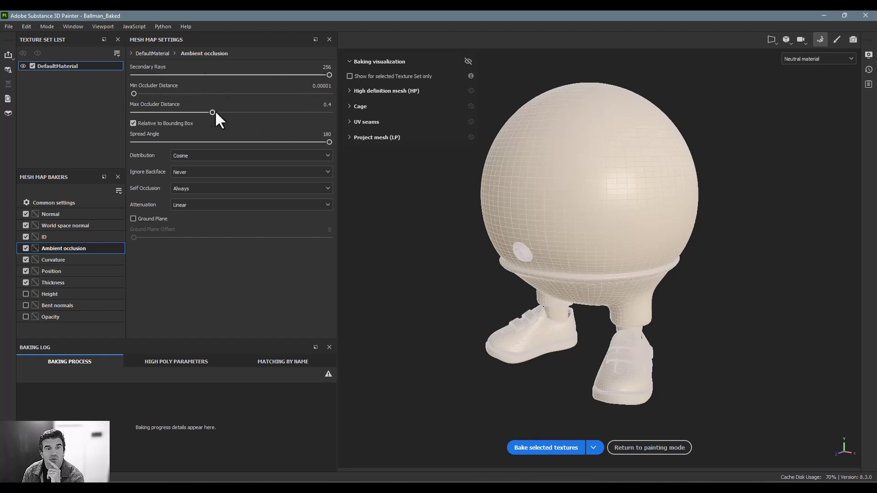
mouse_move(214, 112)
left_mouse_down()
mouse_move(322, 113)
mouse_move(211, 113)
left_mouse_up()
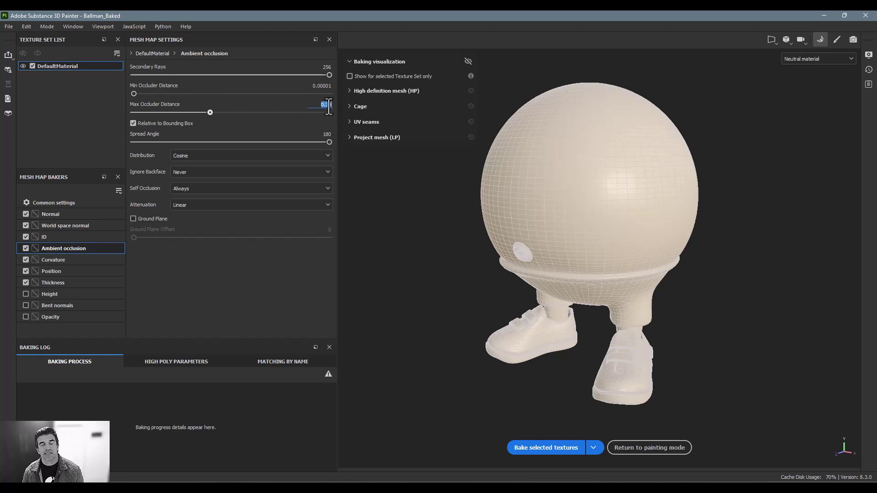
type("0.4")
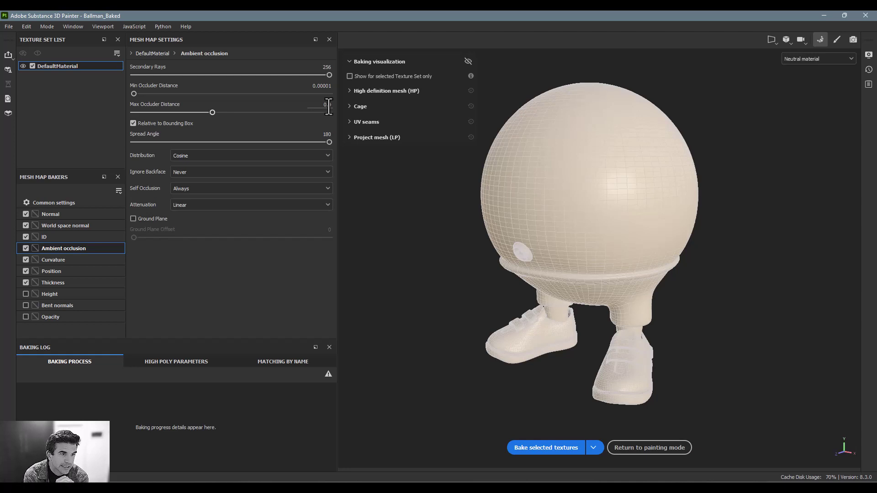
- Review the settings of the Curvature, Position and Thickness bakers
left_click(78, 259)
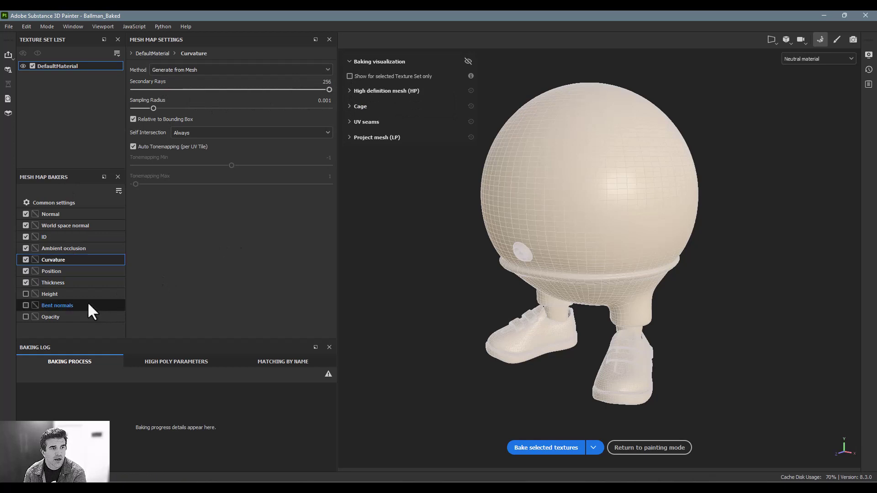
left_click(77, 272)
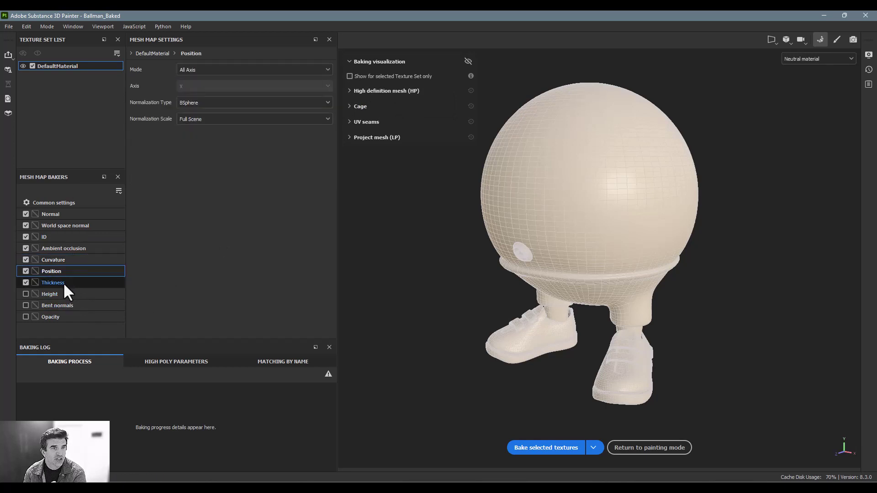
left_click(63, 283)
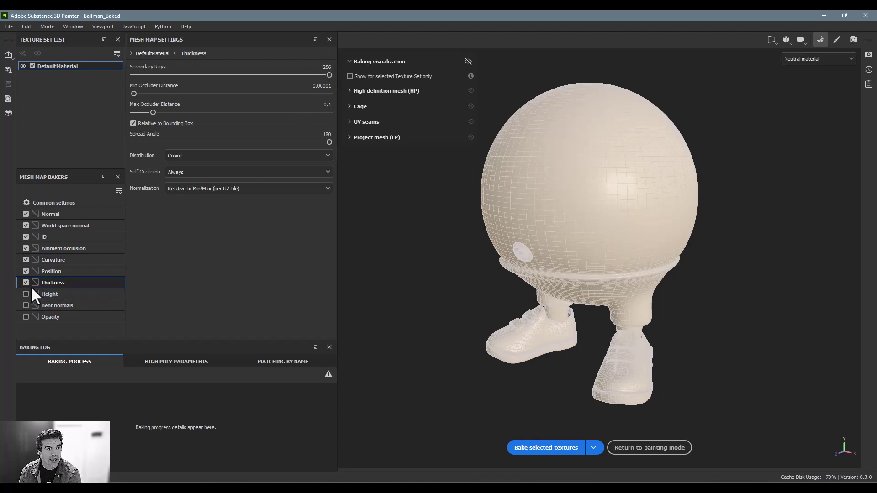
- Enable the Opacity, Bent normals and Height maps for baking
left_click(26, 316)
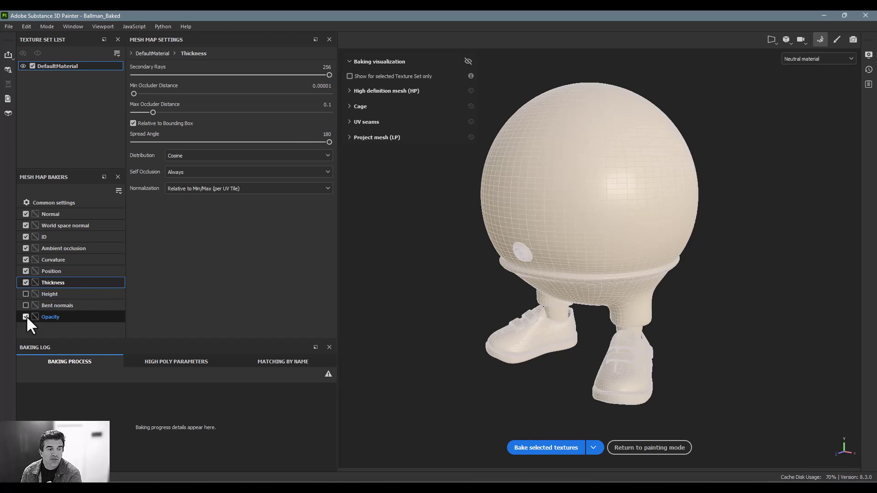
left_click(25, 305)
left_click(25, 294)
- Examine and compare the settings of the Height, Bent normals and Opacity bakers
left_click(65, 315)
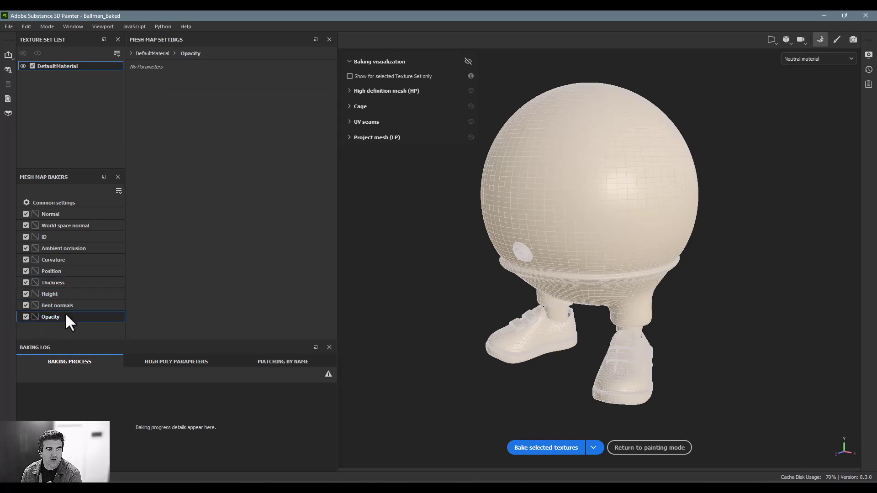
left_click(63, 302)
left_click(63, 295)
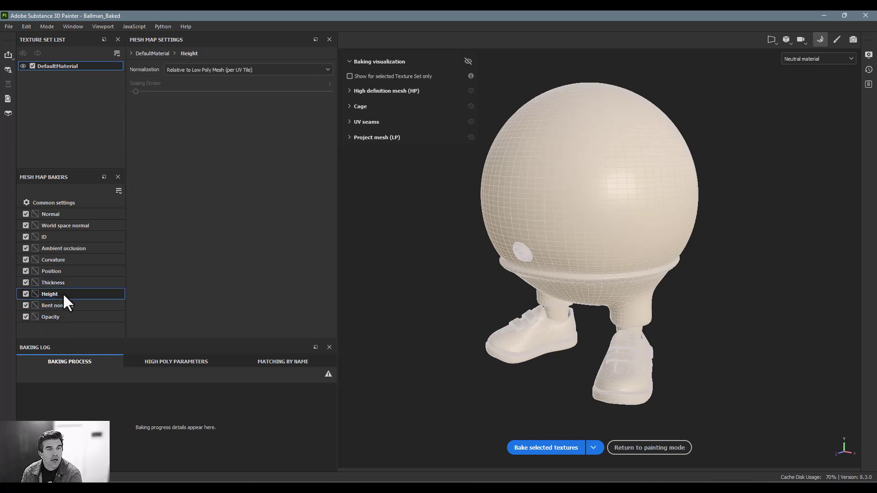
left_click(64, 303)
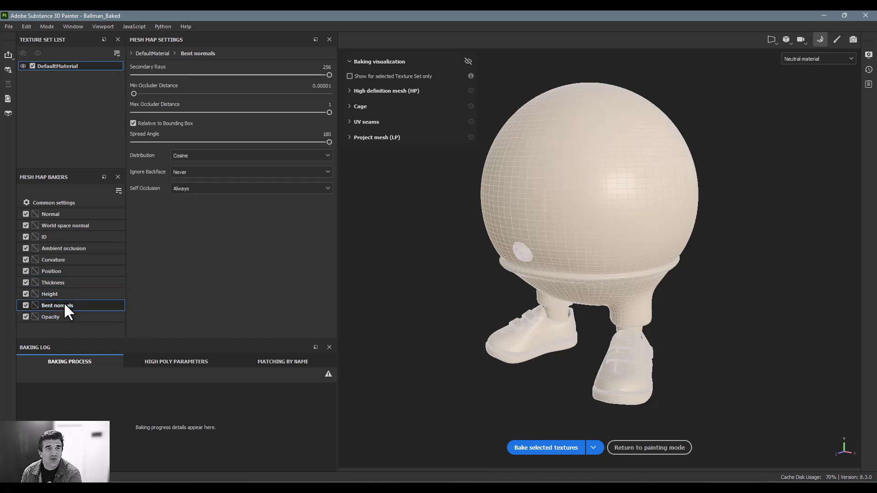
left_click(63, 313)
left_click(63, 302)
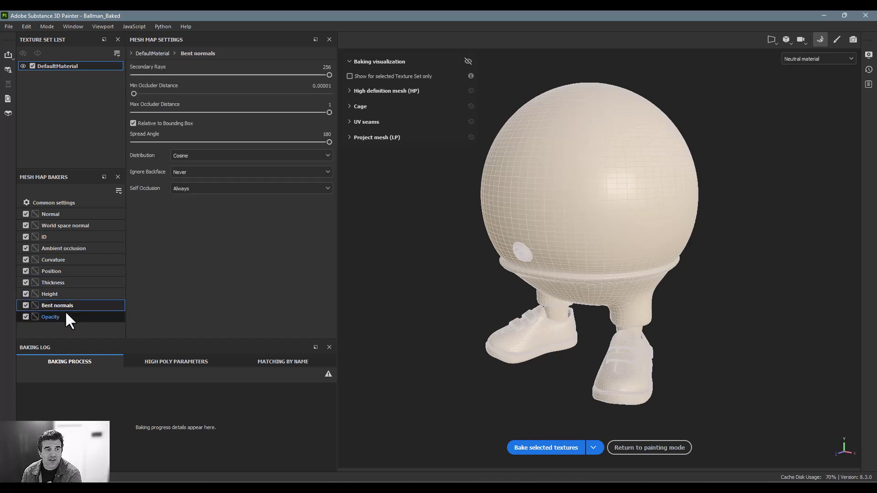
left_click(65, 313)
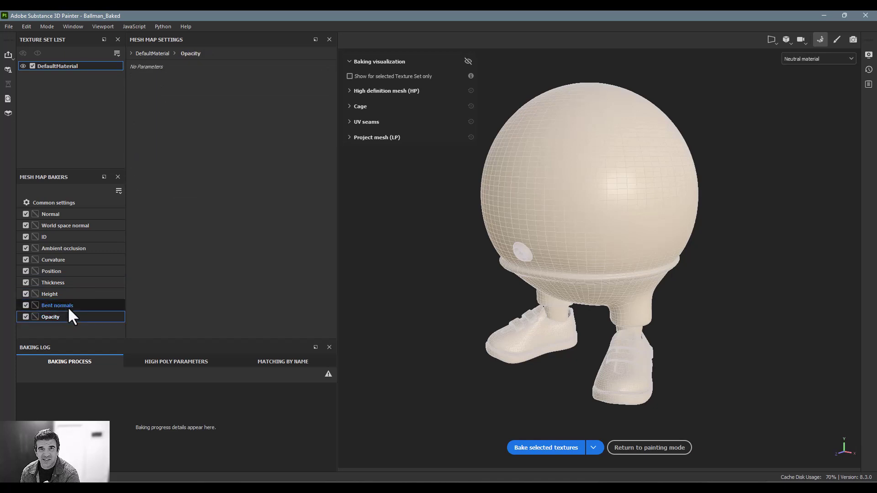
left_click(70, 294)
left_click(70, 306)
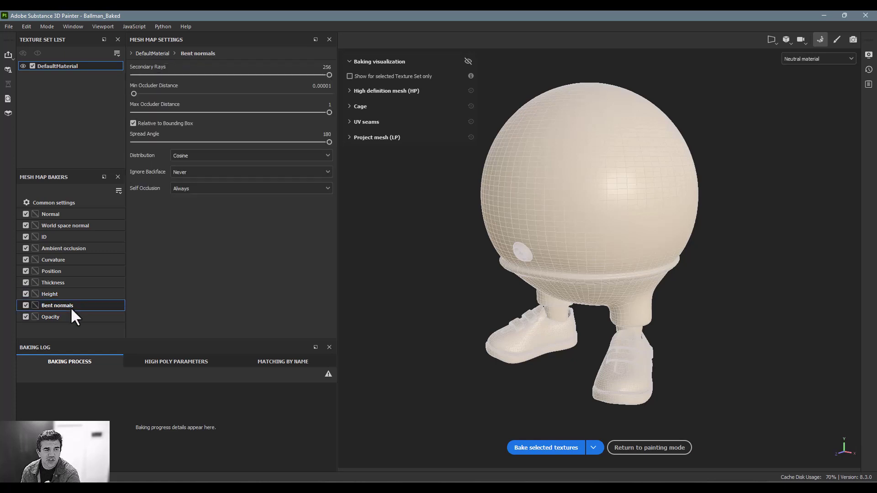
left_click(71, 316)
left_click(71, 295)
left_click(71, 305)
left_click(68, 315)
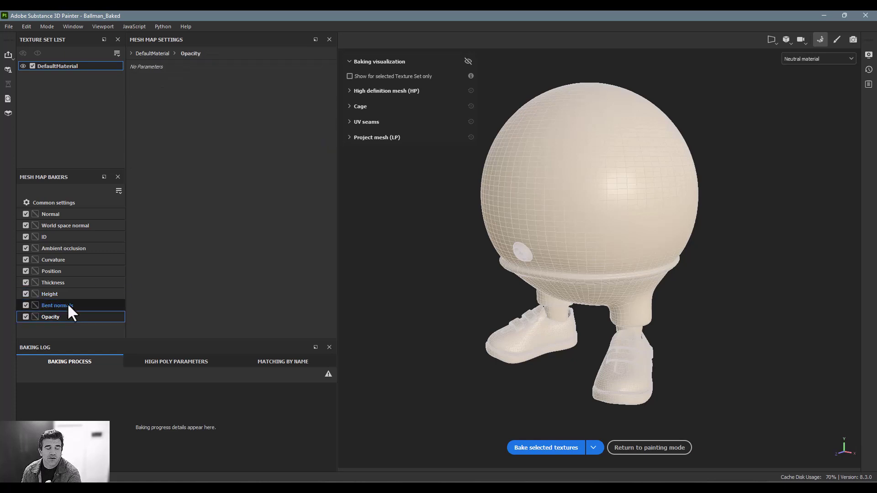
left_click(64, 295)
left_click(57, 307)
left_click(51, 315)
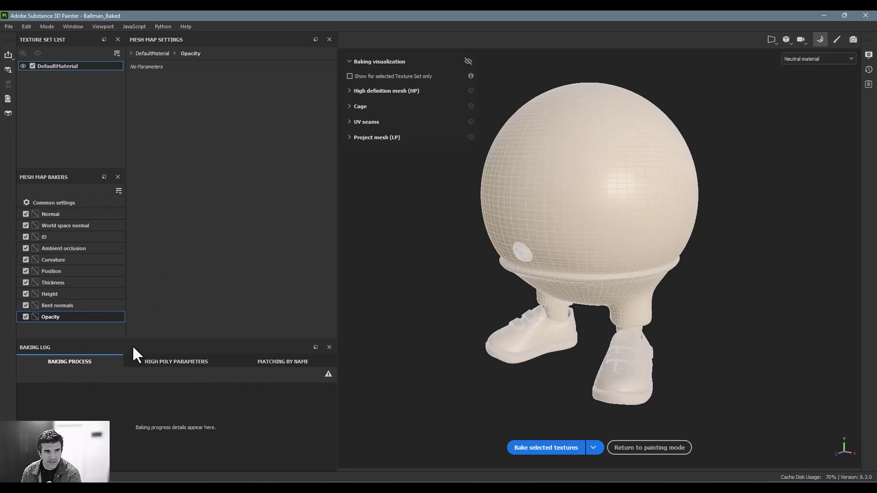
- Bake all the selected mesh maps for DefaultMaterial and return to painting mode
left_click(543, 453)
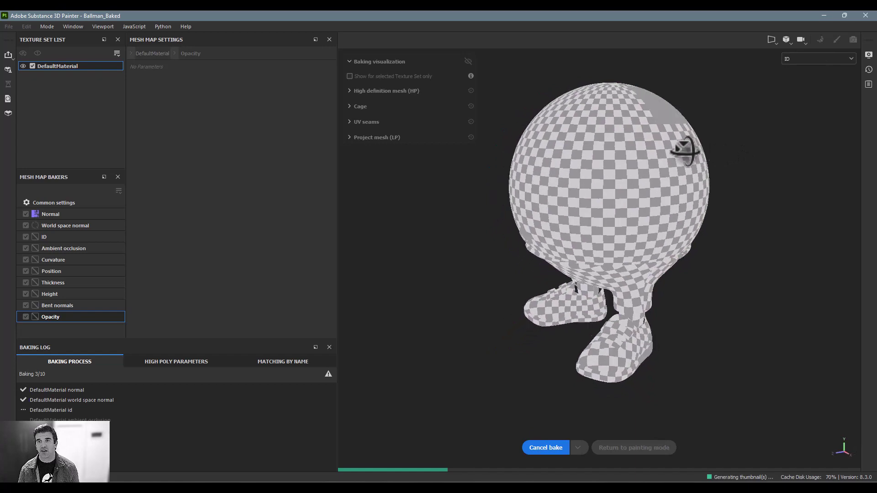
mouse_move(637, 183)
left_mouse_down("alt")
mouse_move(568, 167)
mouse_move(539, 112)
mouse_move(569, 210)
mouse_move(666, 215)
mouse_move(618, 188)
left_mouse_up("alt")
left_click_drag(726, 214, 668, 185, "alt")
left_click_drag(653, 215, 580, 210, "alt")
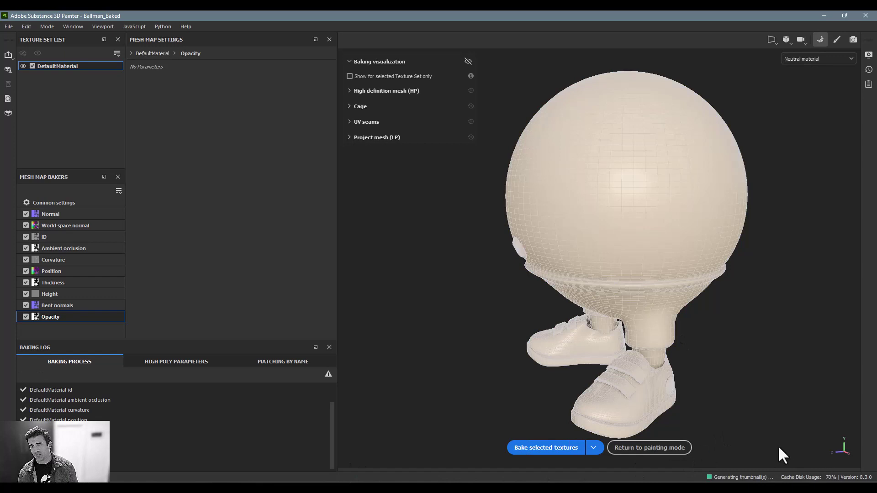
left_click_drag(725, 412, 744, 366, "alt")
mouse_move(744, 366)
middle_mouse_down("alt")
mouse_move(745, 332)
mouse_move(755, 350)
middle_mouse_up("alt")
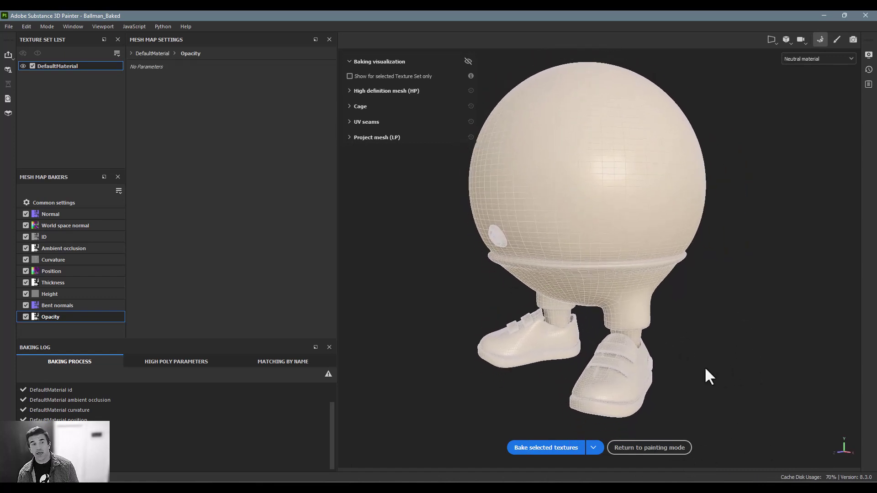
left_click(665, 447)
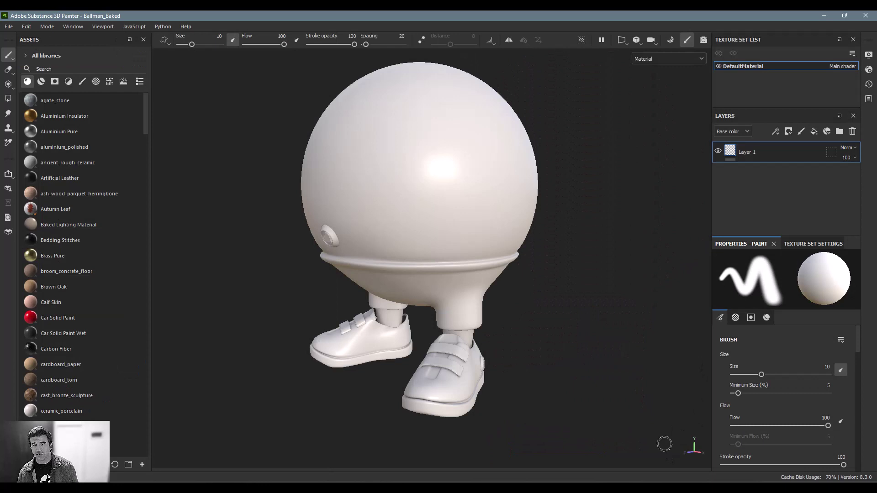
- Show only the baked Normal mesh map on the model in the viewport
left_click(654, 58)
scroll(663, 109, "down", 3)
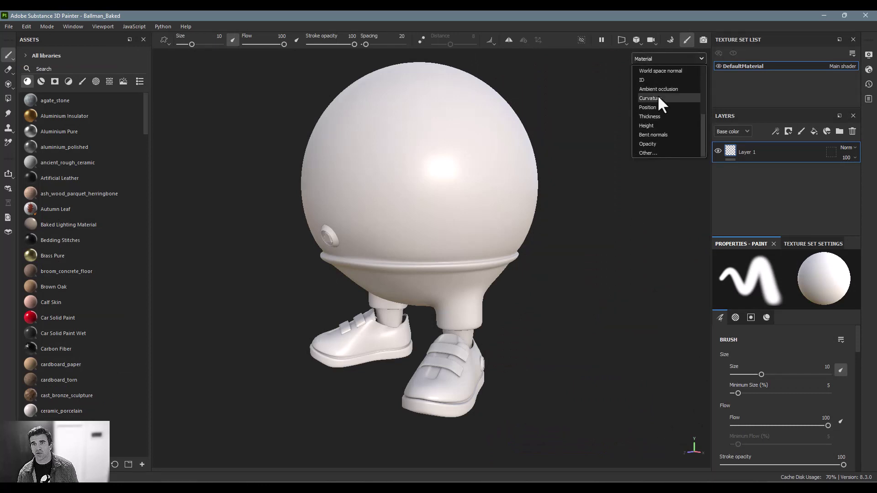
scroll(659, 108, "up", 5)
left_click(661, 92)
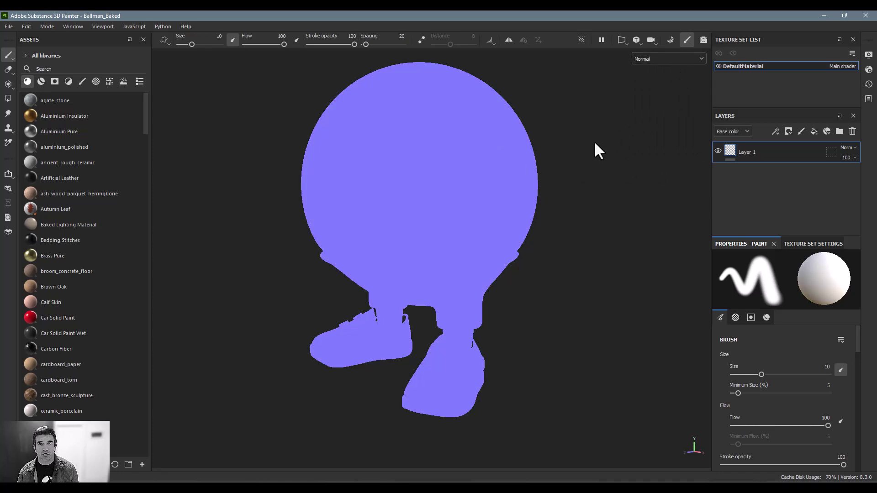
- Cycle the viewport through the baked mesh maps to inspect each one on the model, ending on Thickness
key("b")
key("b")
key("b")
key("b")
key("b")
key("b")
key("b")
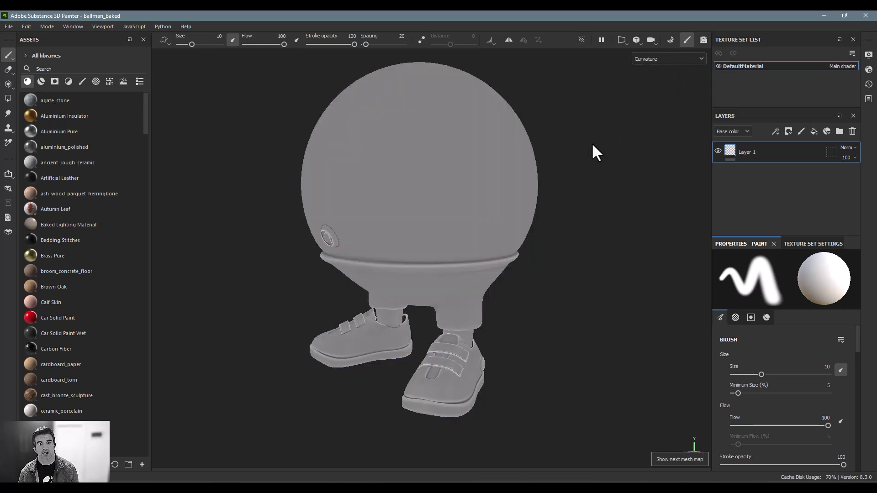
key("b")
key("b")
key("b")
key("b")
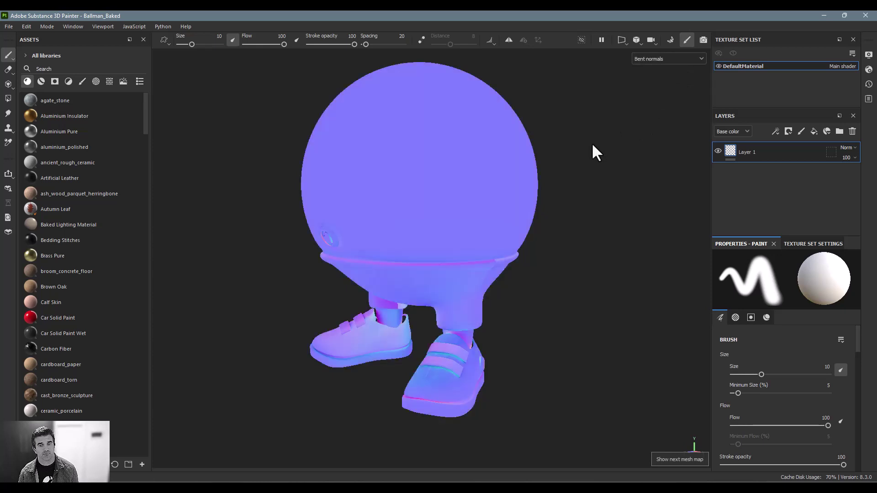
key("b")
key("b")
key("b")
key("b")
key("b")
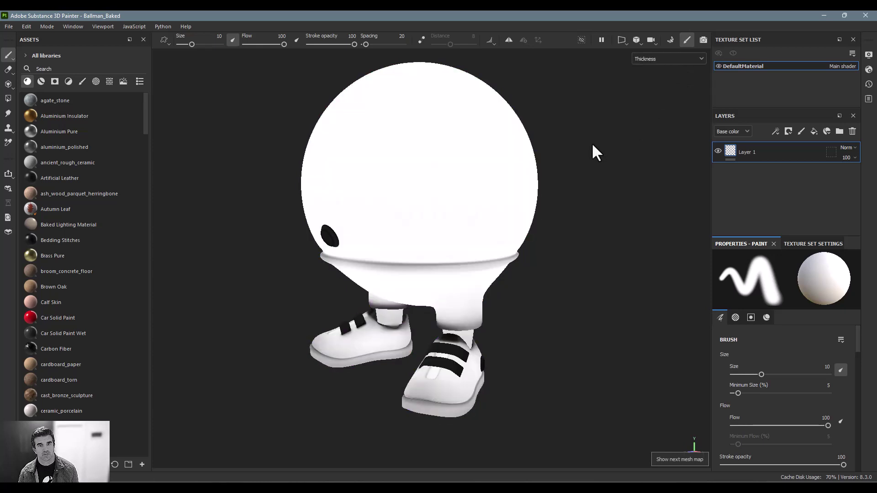
- Switch the viewport back to the full Material display and check the whole model
key("m")
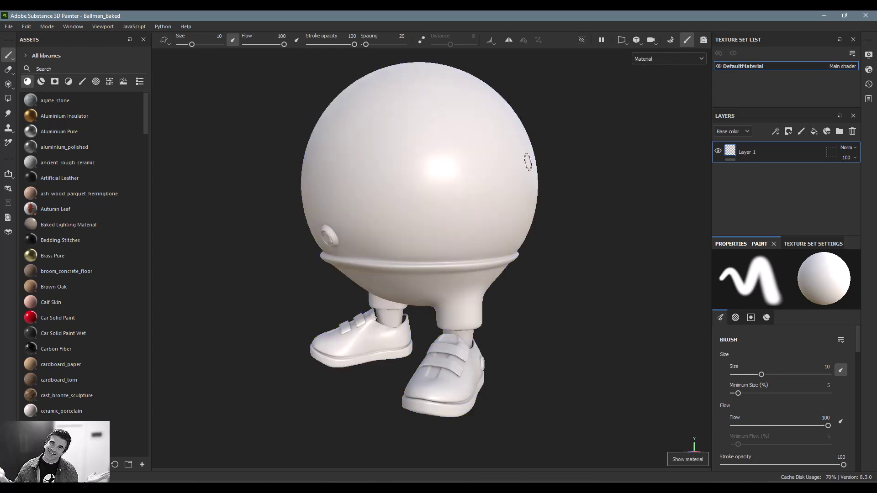
left_click_drag(511, 196, 588, 198, "alt")
middle_click_drag(588, 197, 555, 233, "alt")
scroll(555, 233, "down", 2)
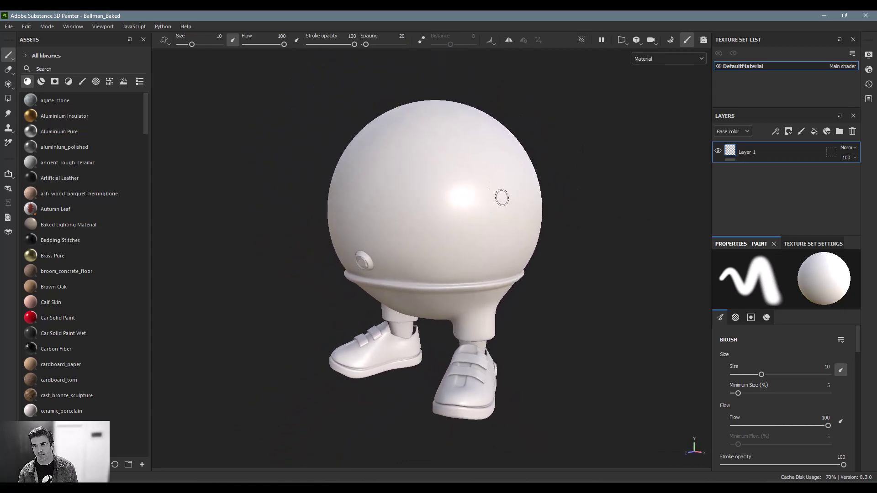
- Check the baked mesh maps listed in the texture set settings, and return to the paint properties
left_click(801, 244)
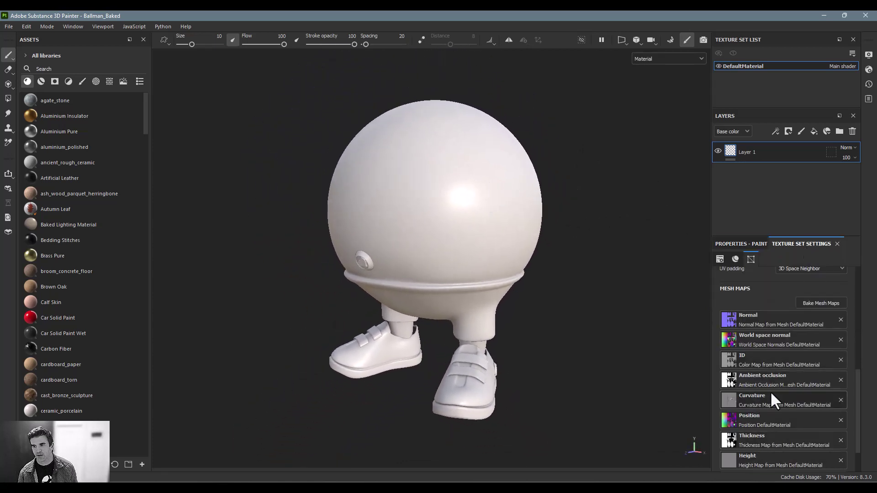
scroll(770, 389, "down", 1)
scroll(767, 388, "up", 3)
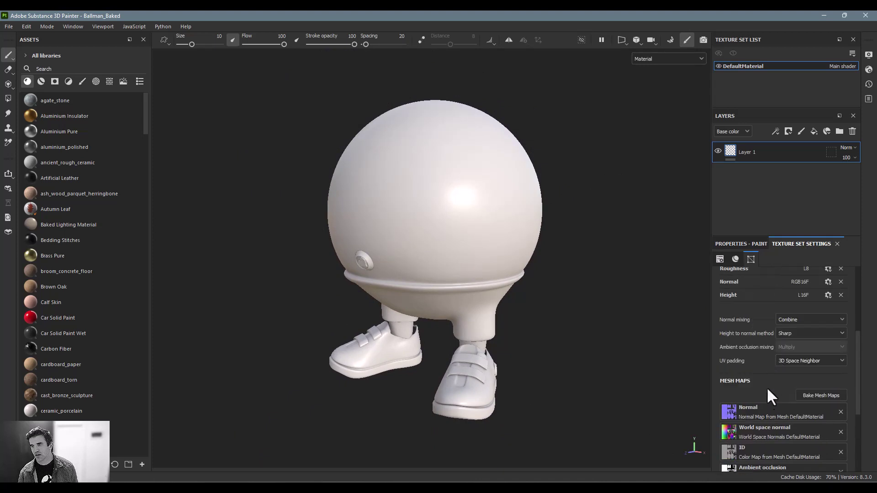
scroll(766, 387, "down", 3)
left_click(740, 244)
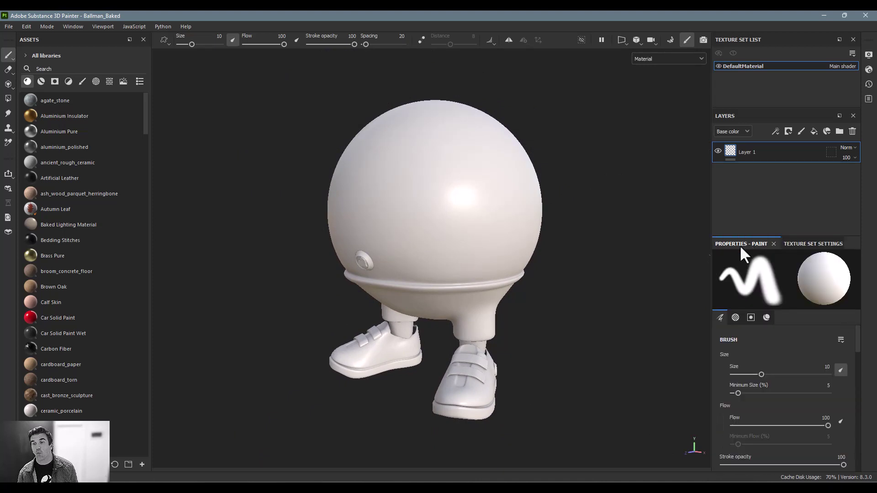
mouse_move(623, 253)
middle_mouse_down()
mouse_move(578, 228)
mouse_move(582, 258)
middle_mouse_up()
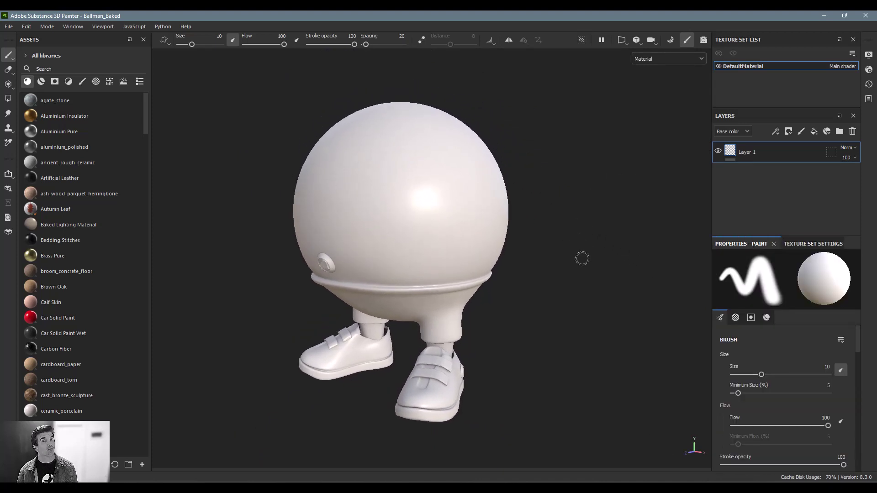